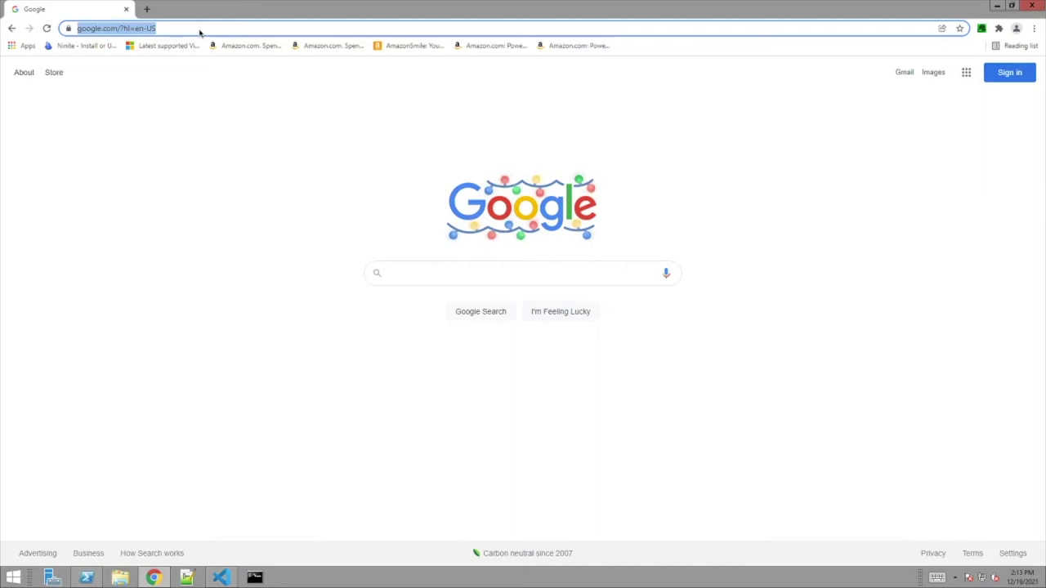
Search Google for 'pageprobe chrome extension' from the address bar.
click(201, 29)
double_click(200, 28)
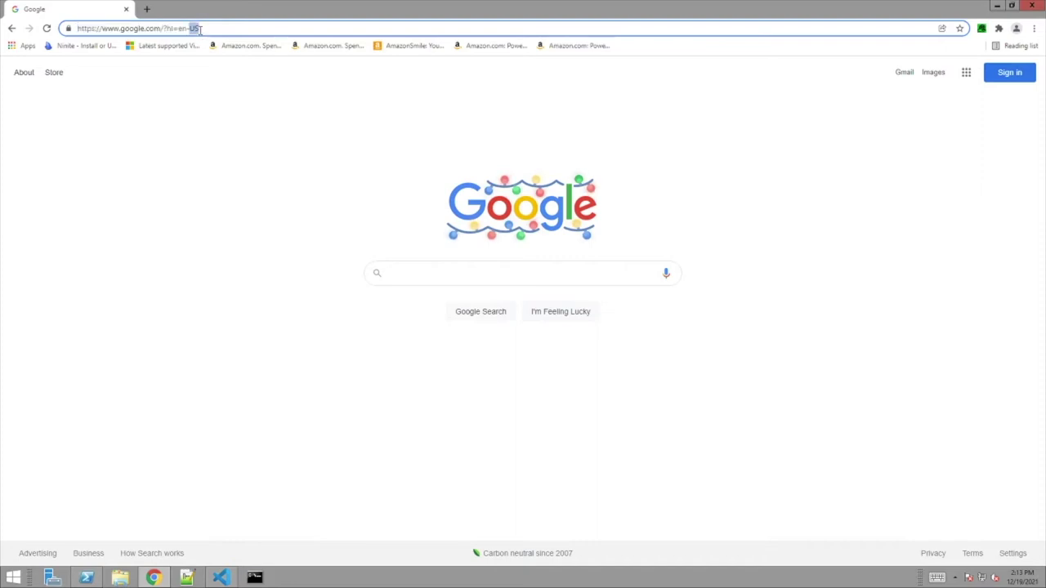
click(200, 29)
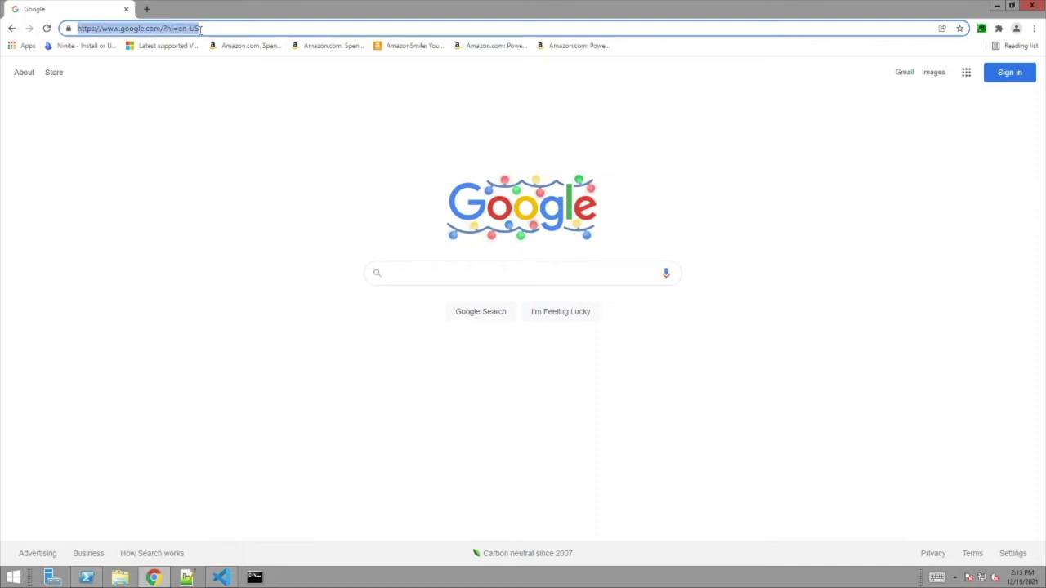
text(pr)
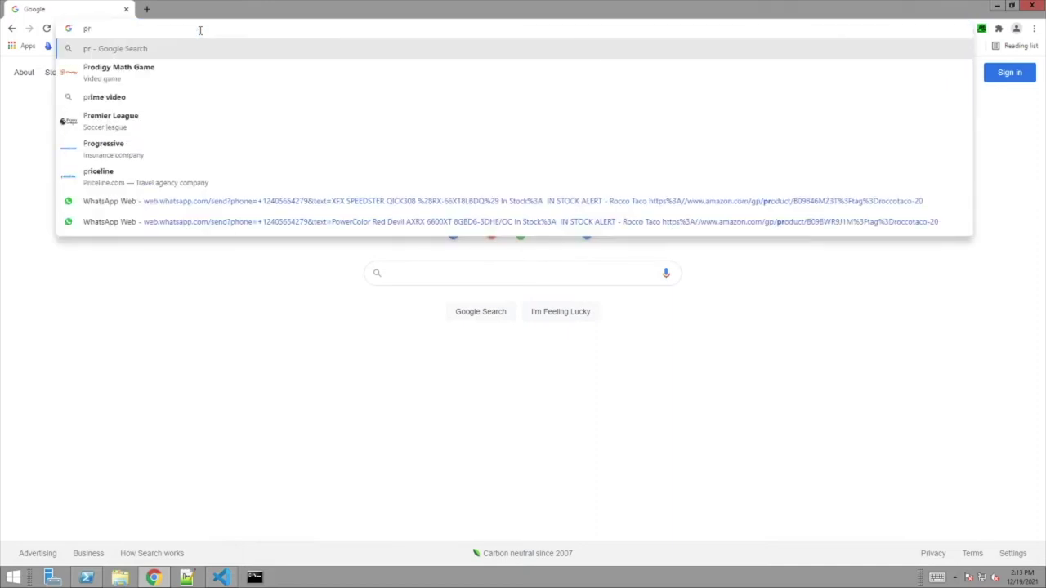
key(BackSpace)
text(agepro)
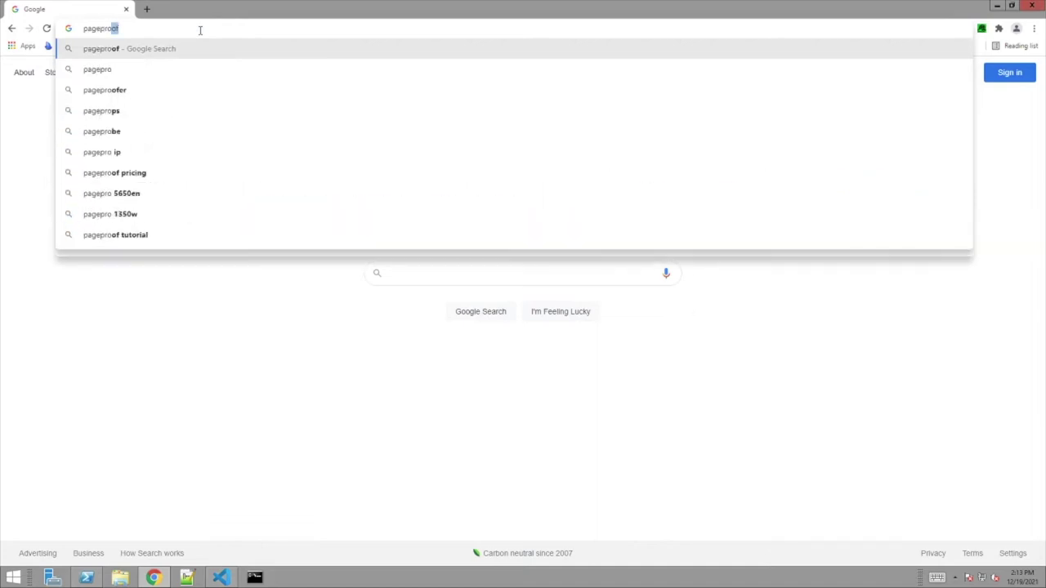
text(be)
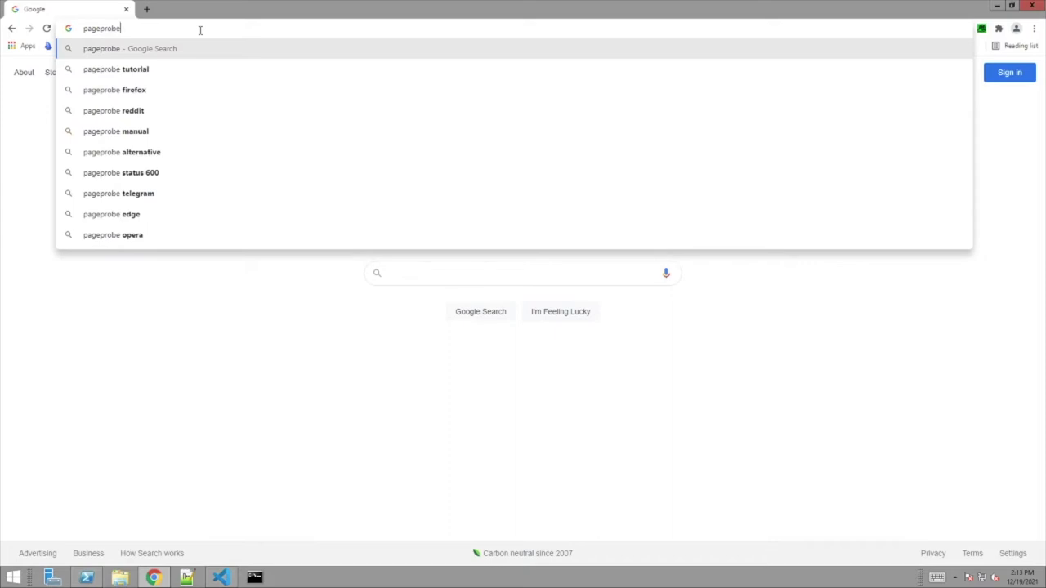
text(chrome ex)
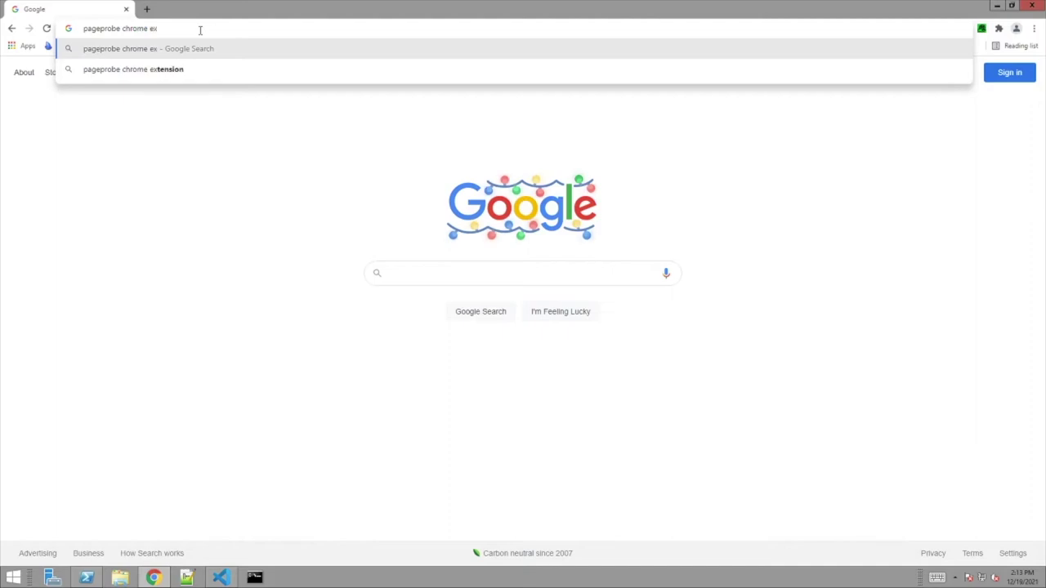
click(210, 73)
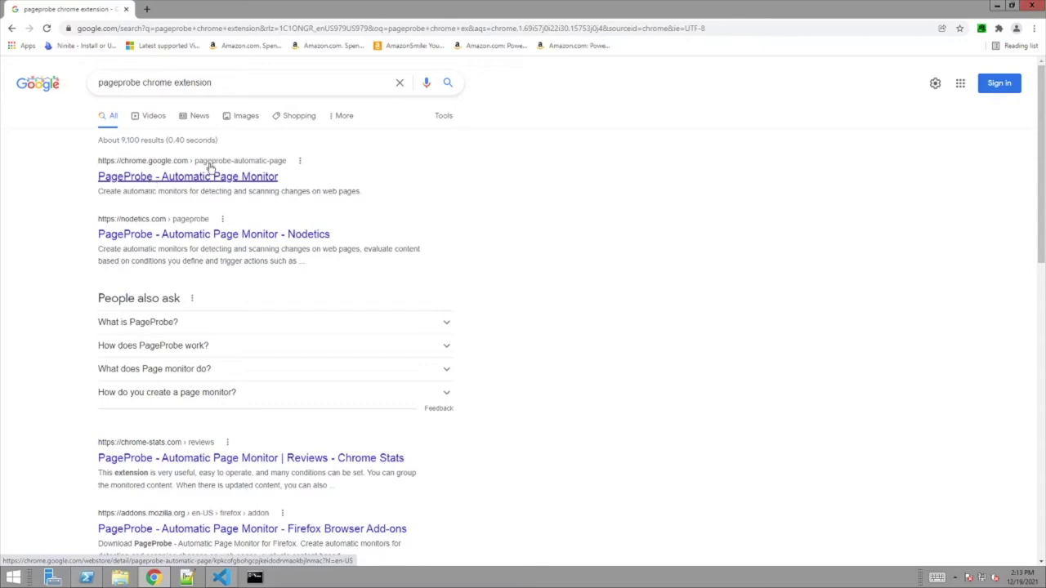
Open the PageProbe - Automatic Page Monitor Chrome Web Store listing and scroll through it.
click(181, 179)
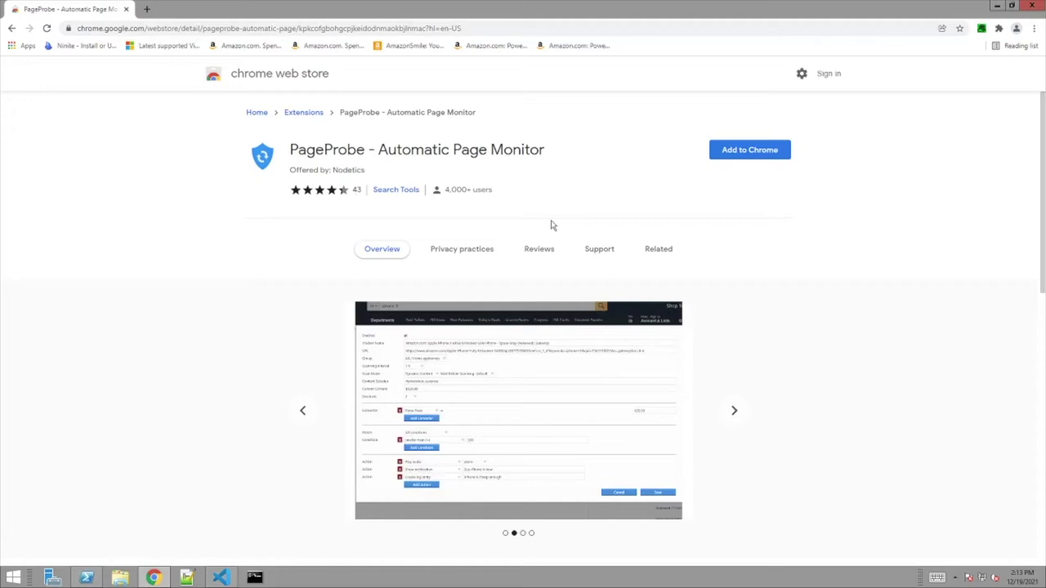
scroll(376, 299, down, 1)
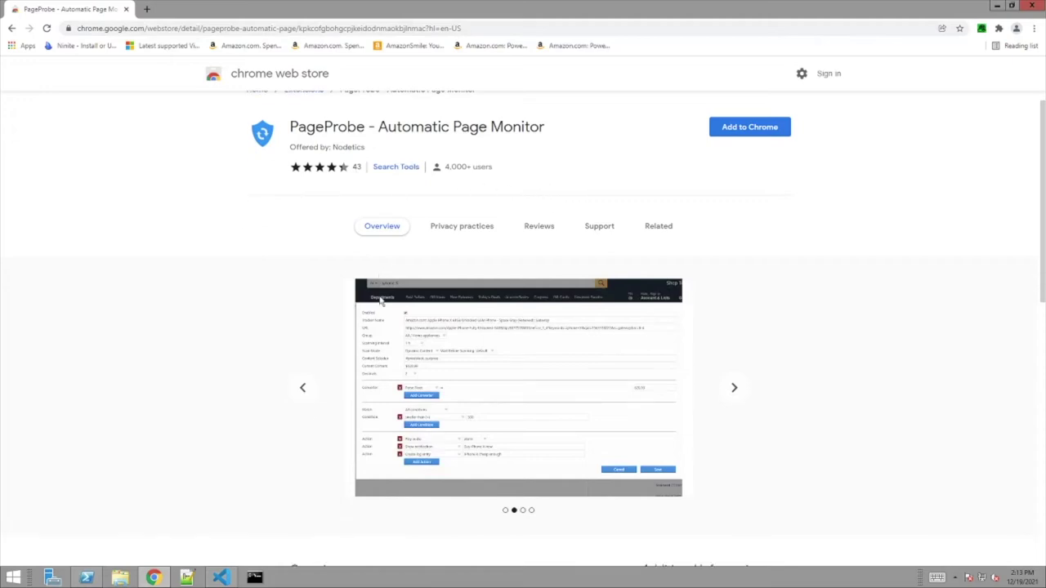
scroll(386, 310, down, 3)
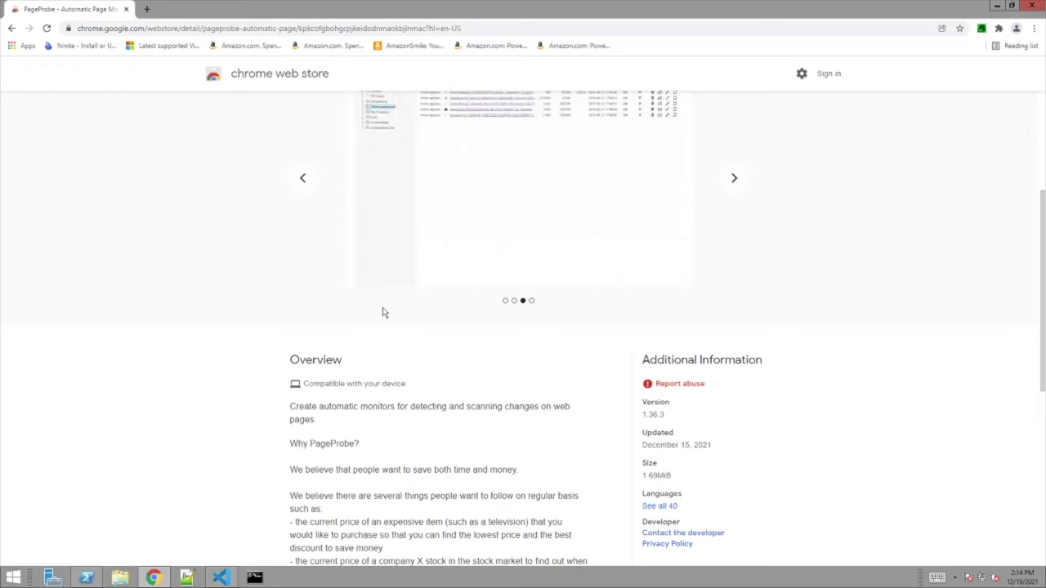
scroll(382, 313, down, 1)
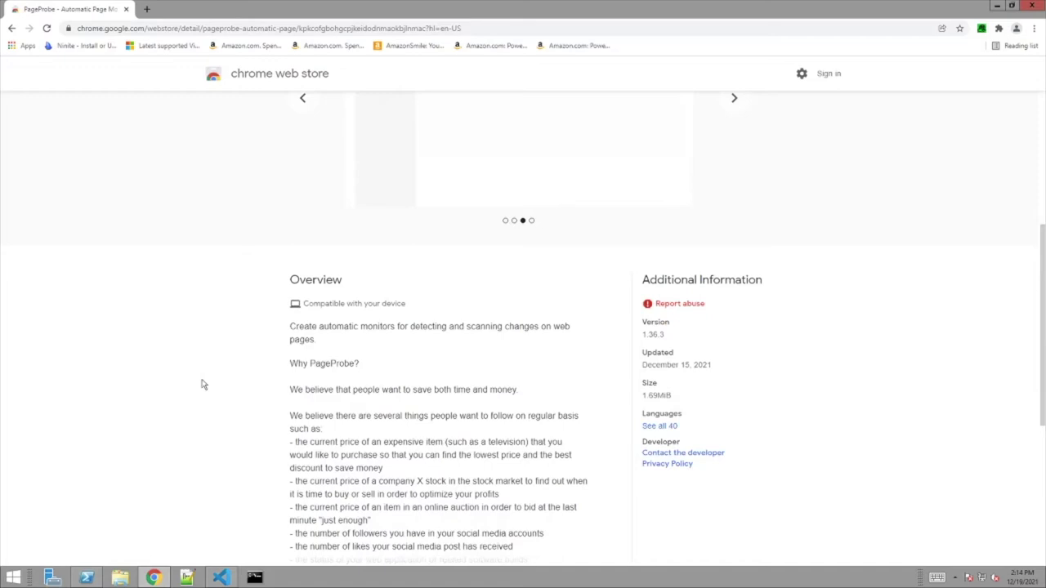
scroll(203, 384, down, 1)
scroll(203, 384, down, 1)
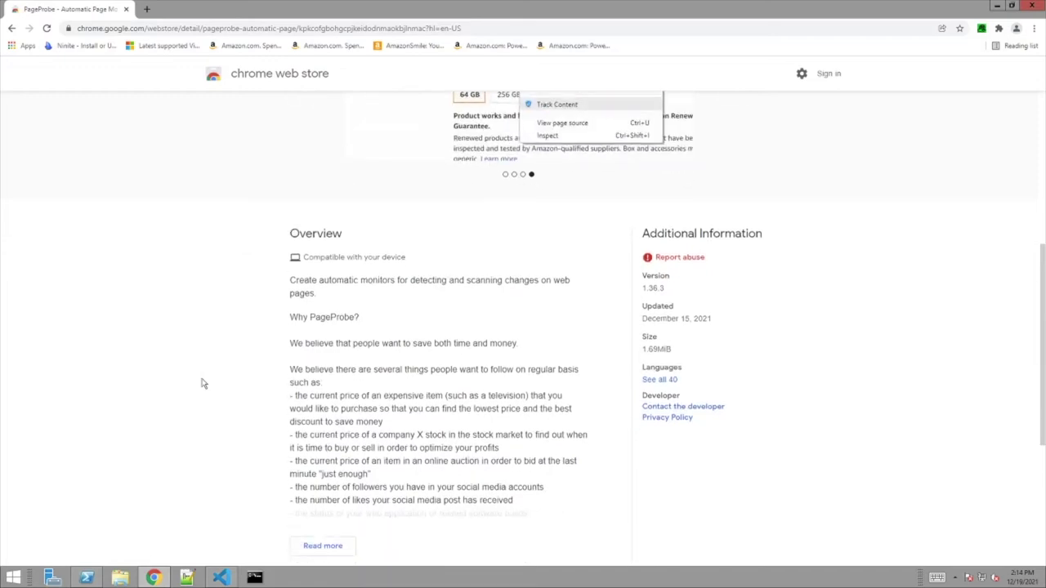
scroll(203, 384, down, 1)
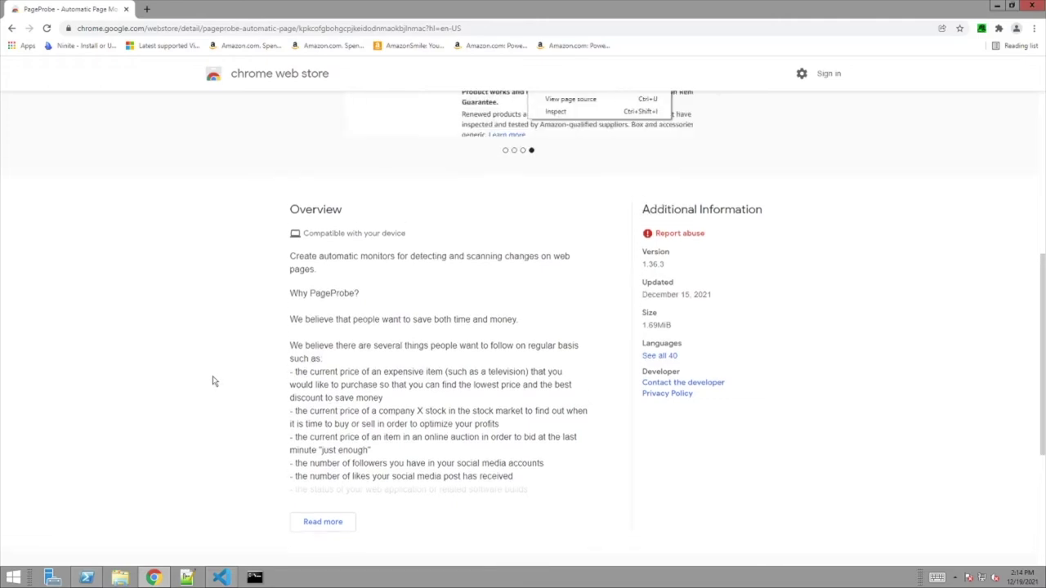
Expand the full extension description with Read more and read through it.
click(323, 503)
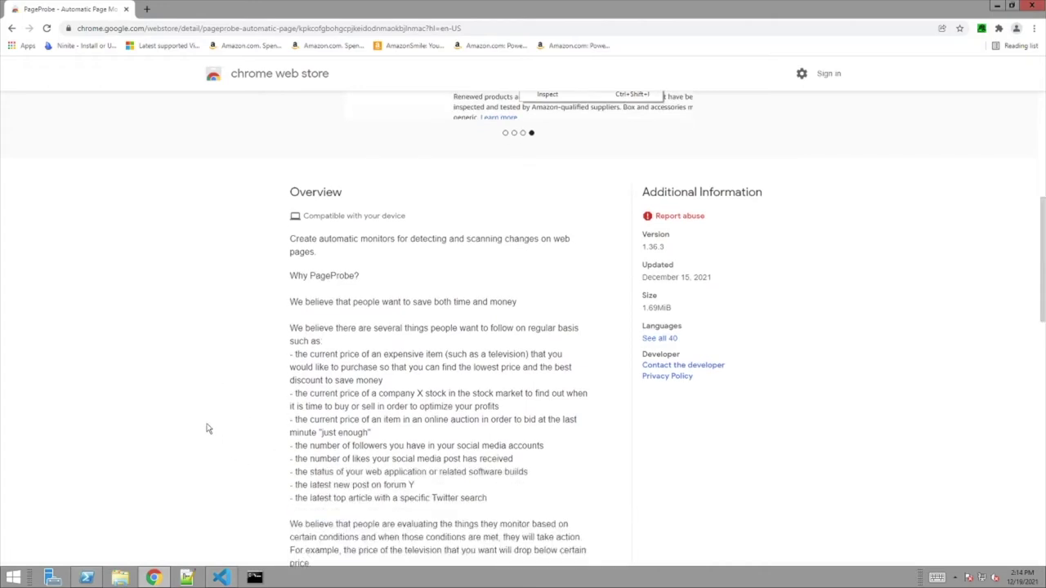
scroll(208, 429, down, 3)
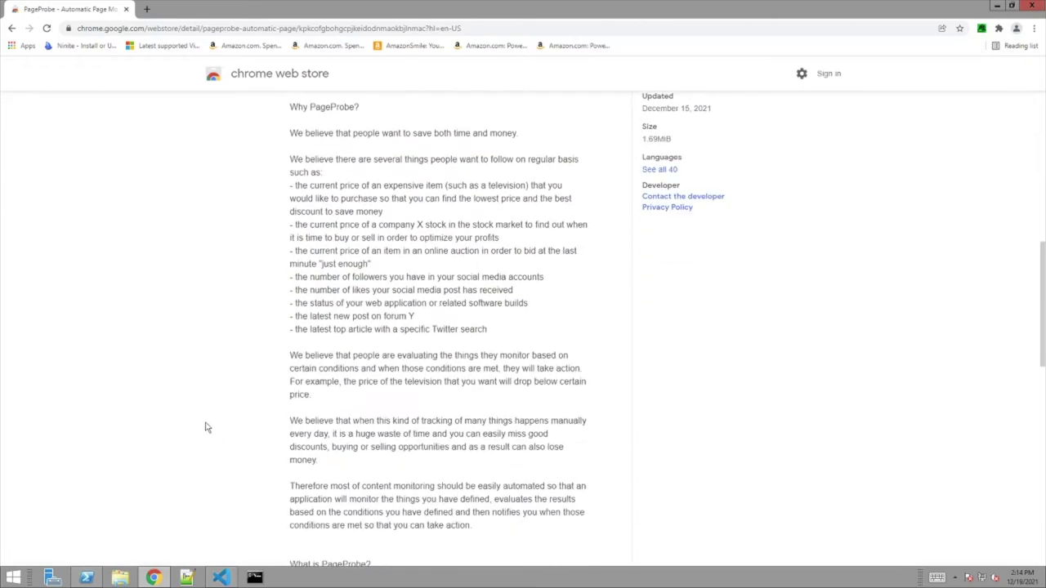
scroll(208, 427, down, 4)
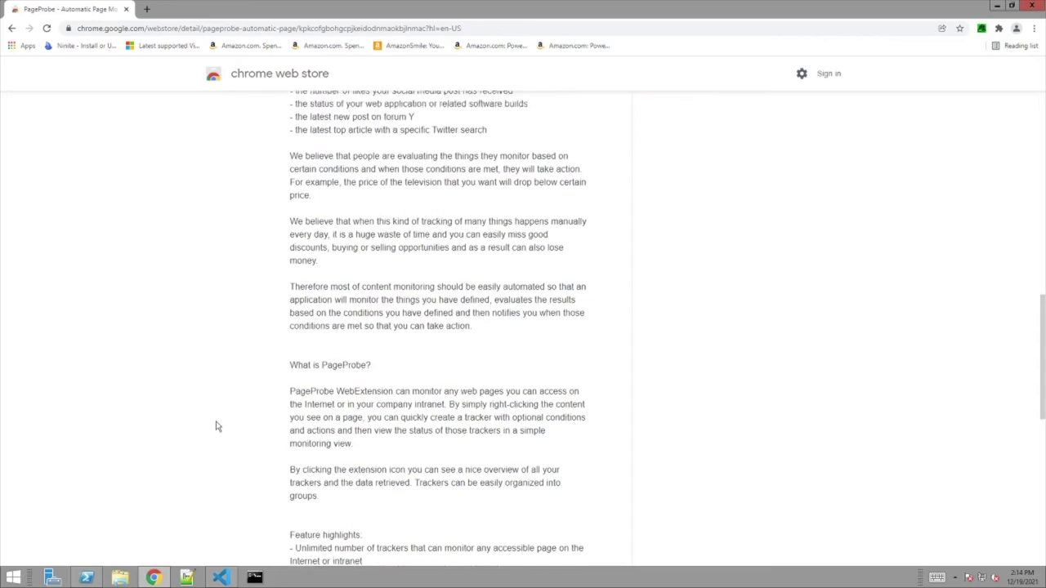
scroll(217, 425, up, 10)
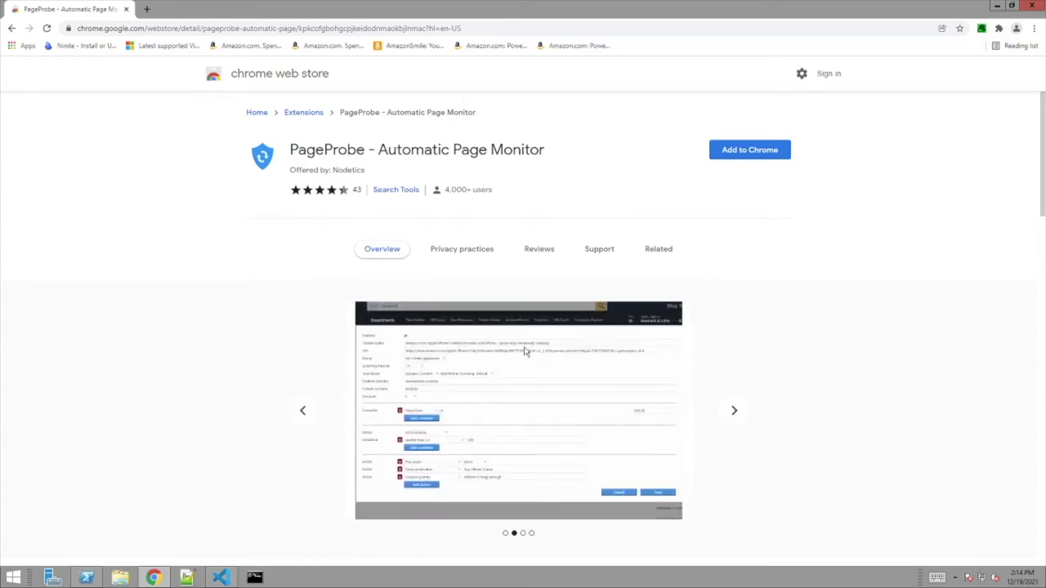
Add PageProbe to Chrome and pin it to the toolbar from the Extensions menu.
click(747, 155)
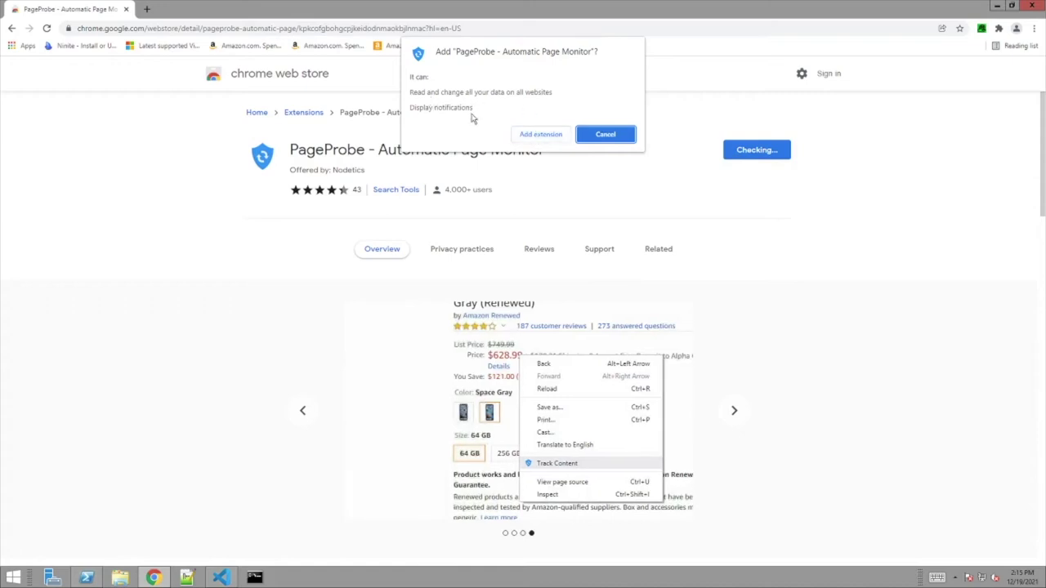
click(543, 136)
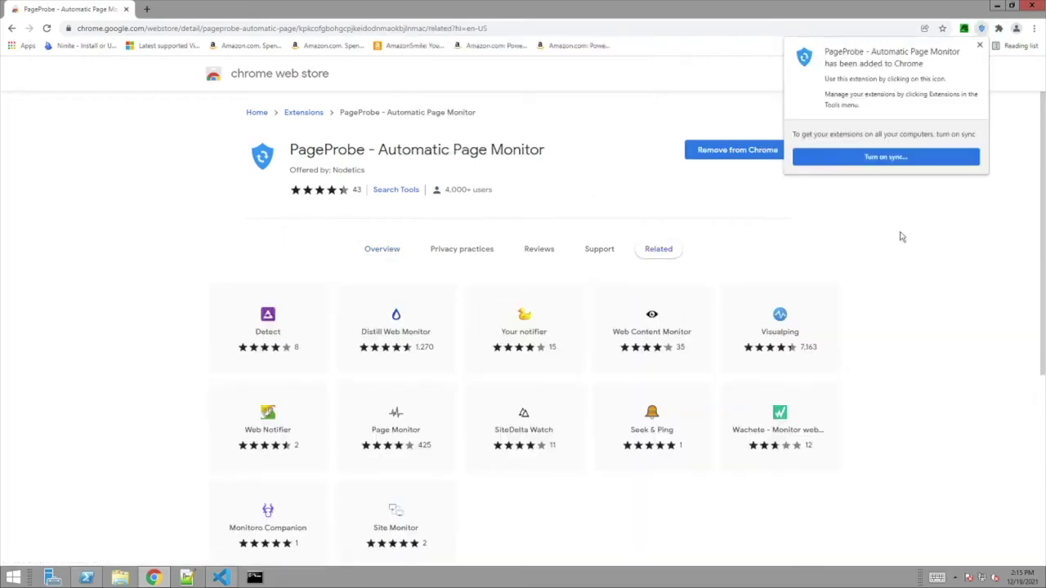
click(980, 46)
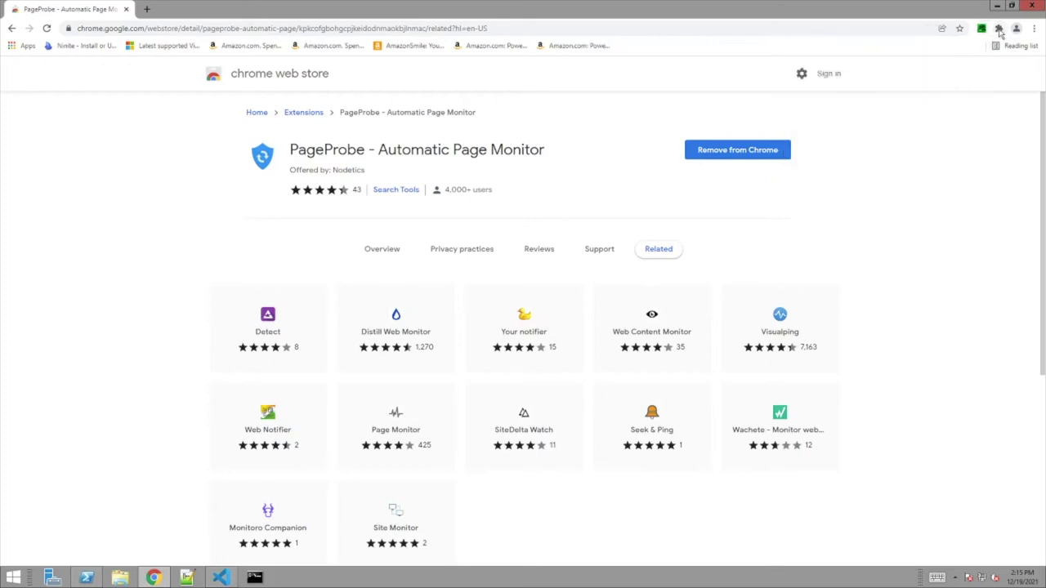
click(998, 29)
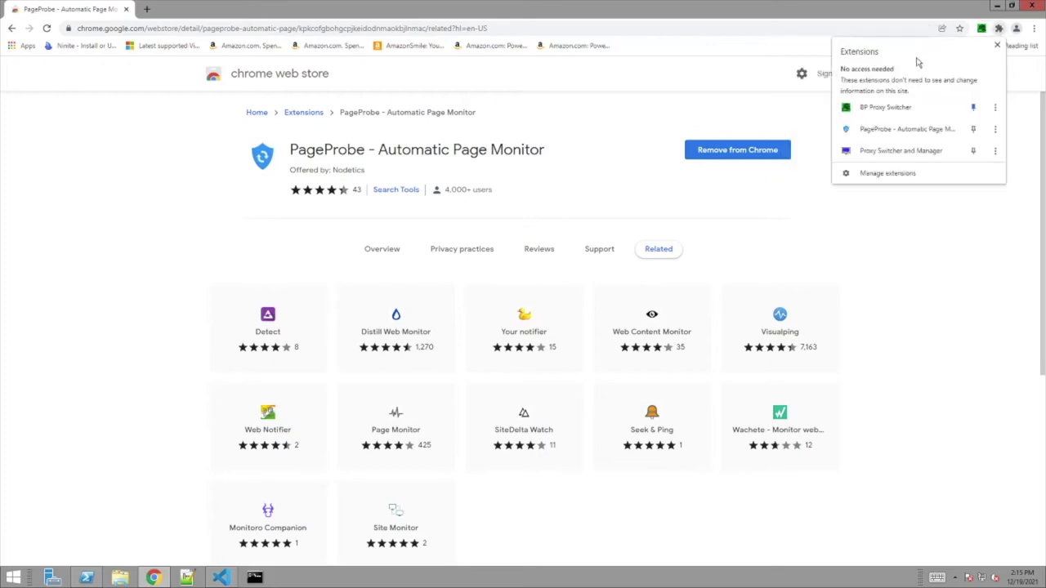
click(973, 130)
Go to the pasted Best Buy Sony PlayStation 5 Console page URL.
click(300, 30)
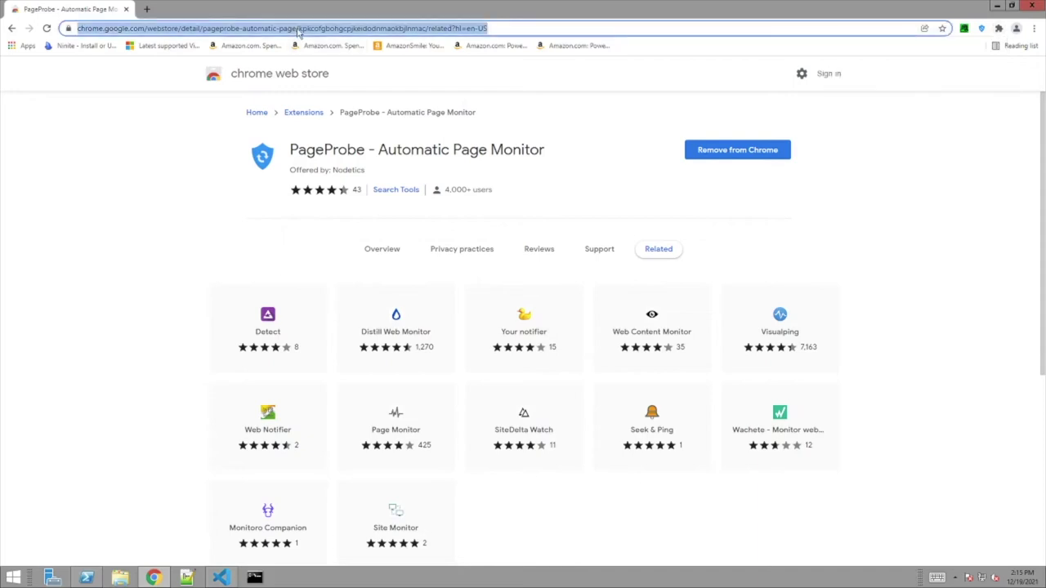
text(https://www.bestbuy.com/site/sony-playstation-5-console/6426149.p?skuId=6426149&irclickid=wGV2ny1S5xylWExTom1RhQC8UkGwnRTeuXtPUU0&irgwc=1&ref=198&loc=Troposphere%20LLC&acampID=0&mpid=62662&irclickid=wGV2ny1S5xylWExTom1RhQC8UkGwnRT-uXtPUU0&irgwc=1&ref=198&loc=Admitad%20-%201310690&acampID=0&mpid=1310690)
key(Return)
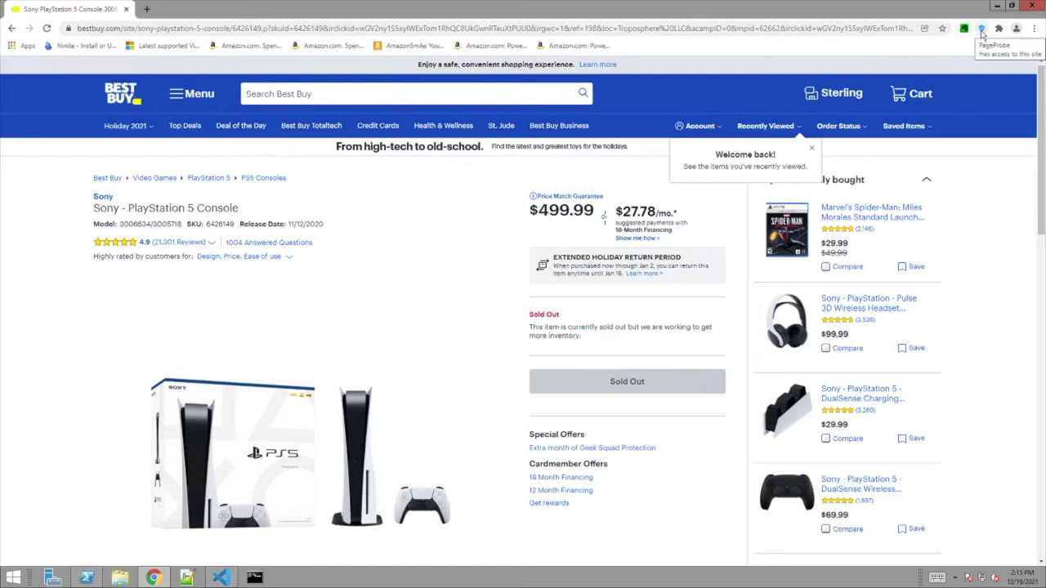
Start a Track Content tracker on the Sold Out text, then cancel that first attempt.
right_click(536, 316)
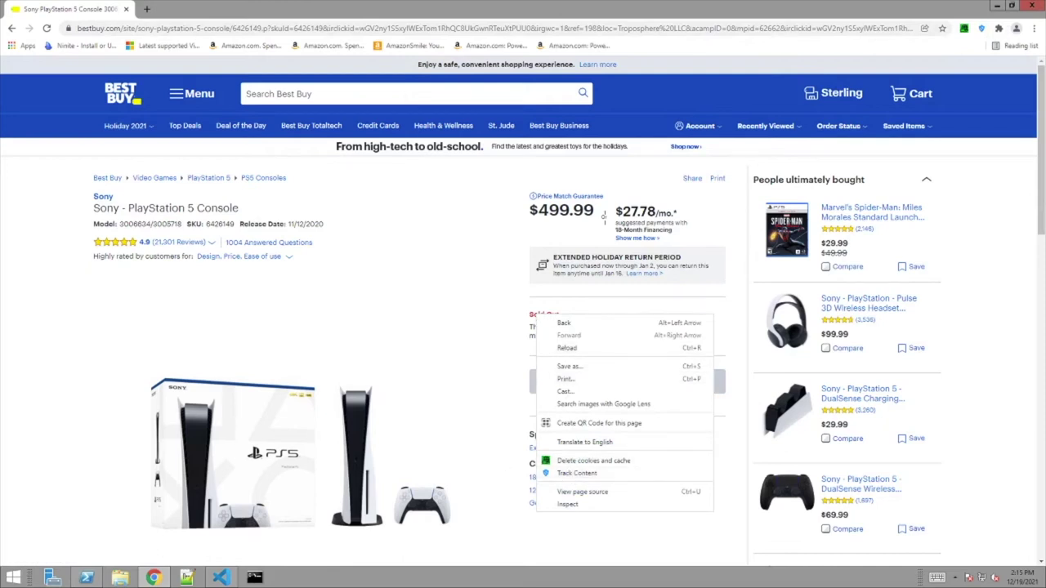
click(561, 473)
right_click(560, 476)
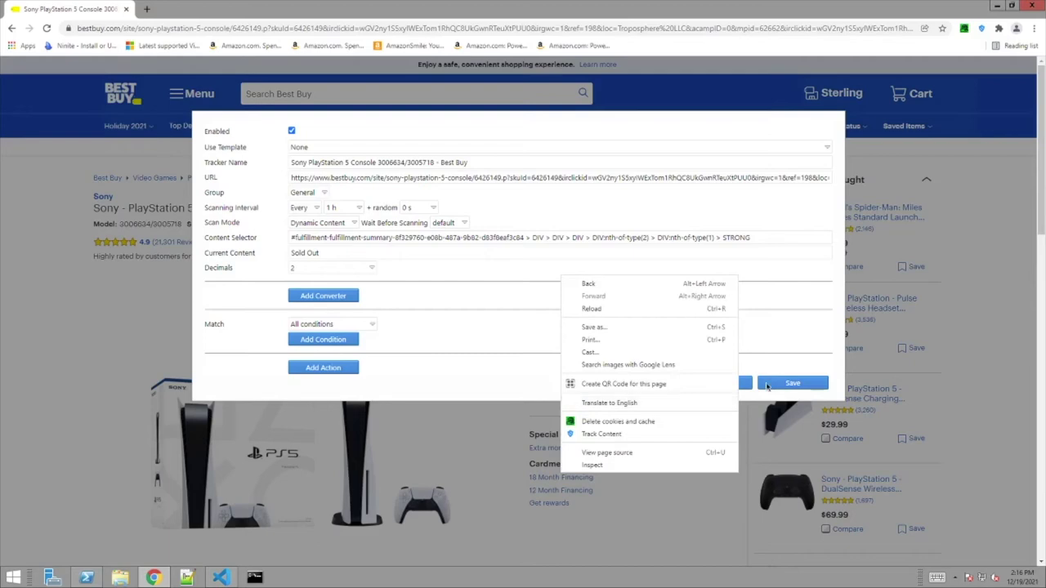
click(769, 373)
click(728, 385)
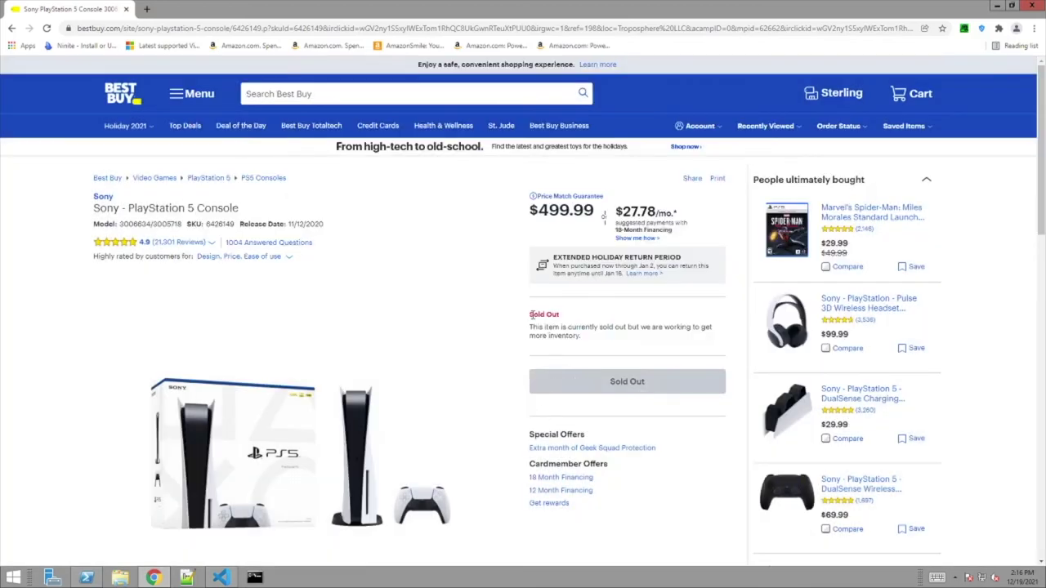
Track the Sold Out text, scanning every 5 min plus a random 1 min.
right_click(537, 316)
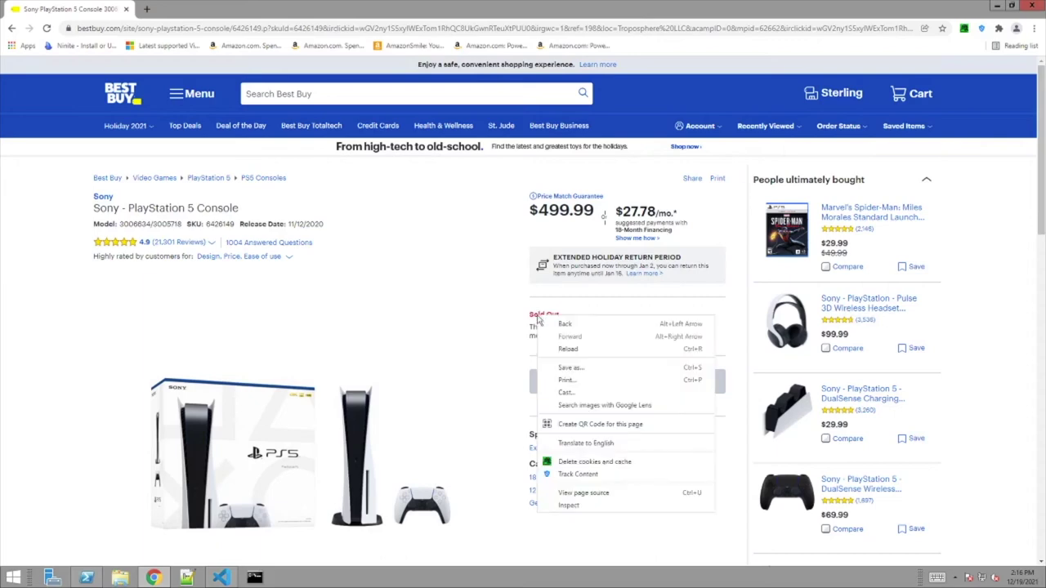
click(565, 475)
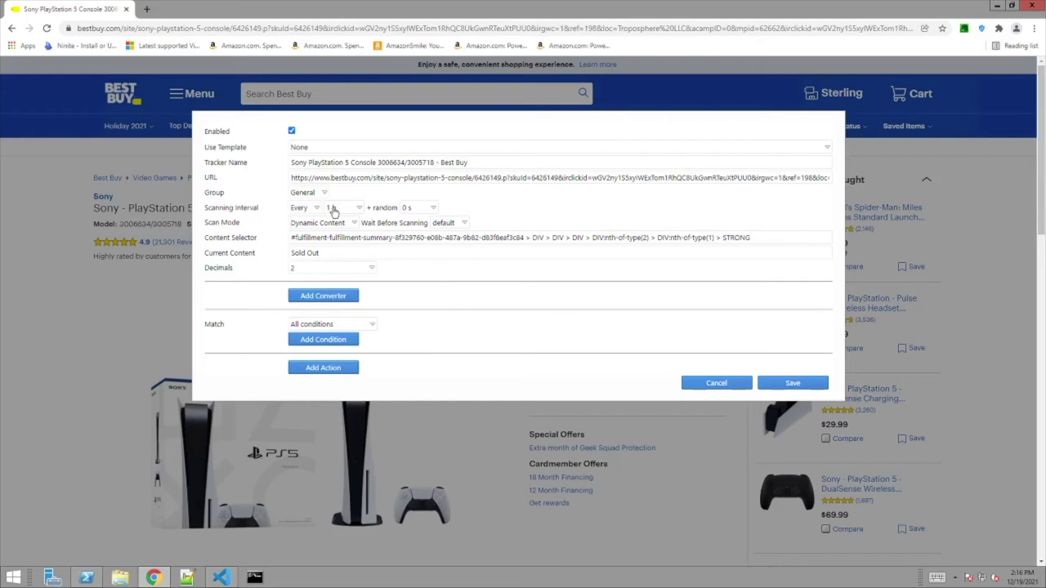
click(333, 211)
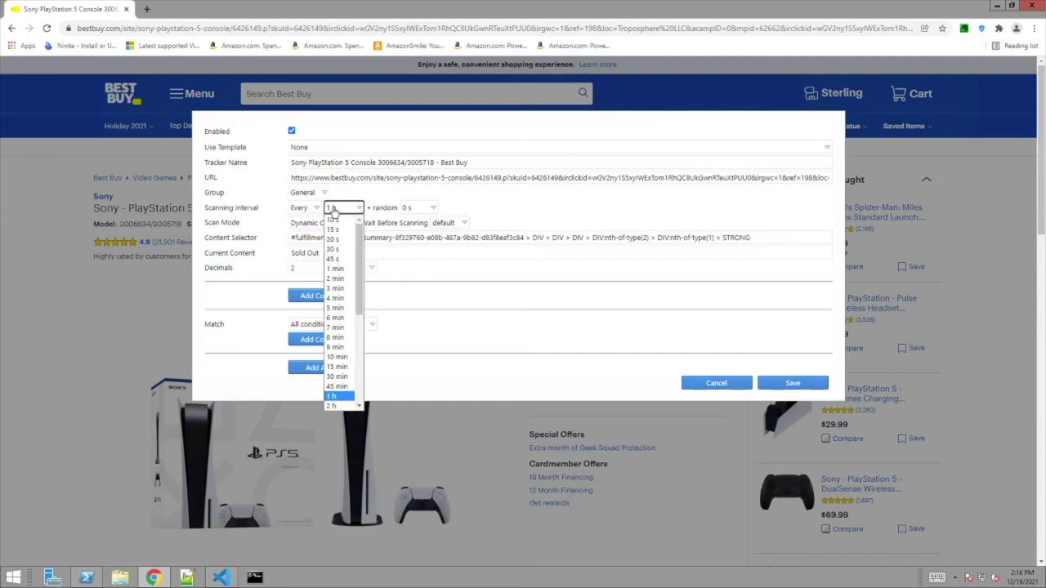
click(340, 309)
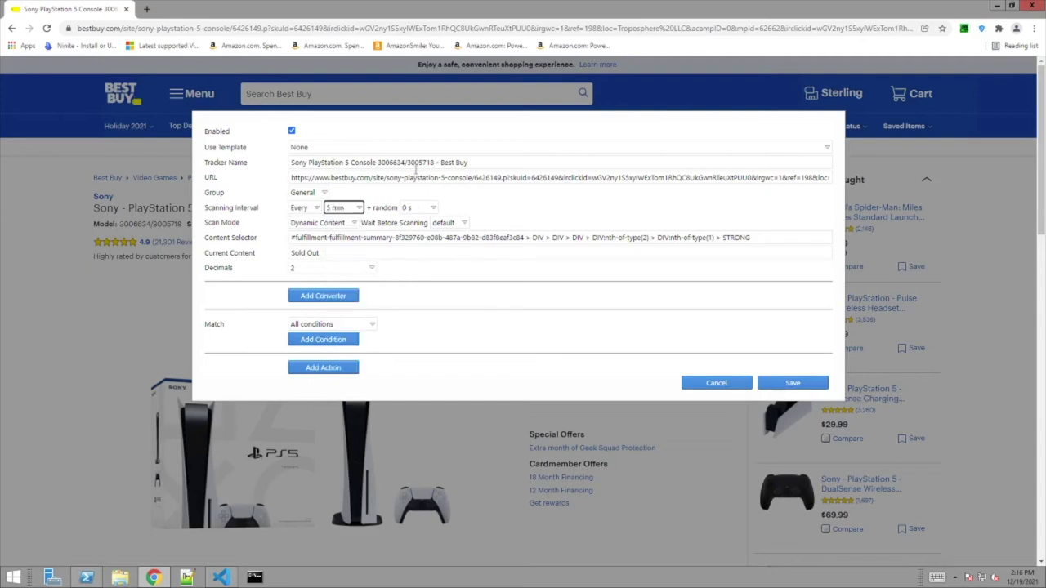
click(432, 210)
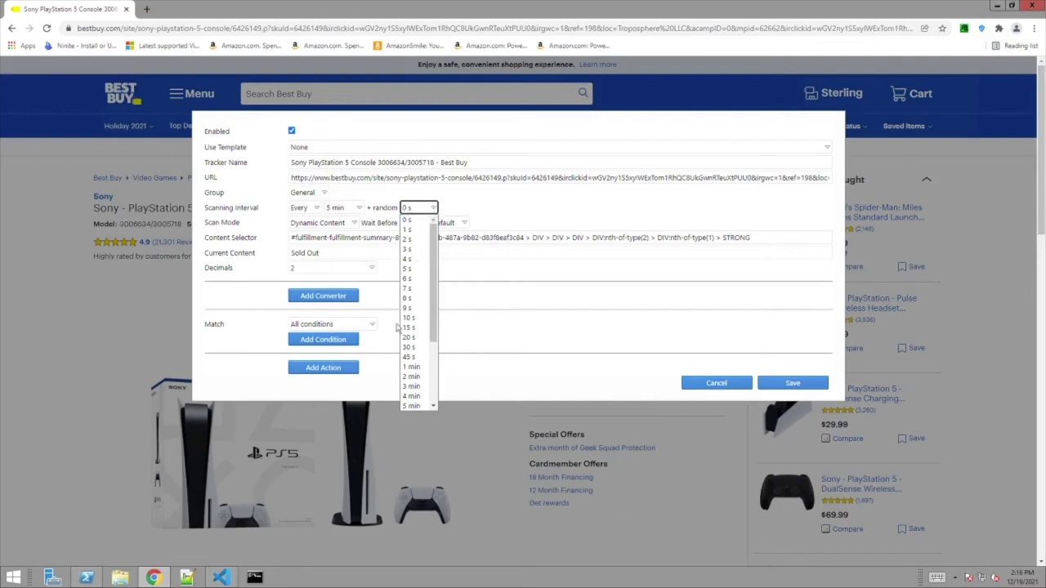
click(411, 367)
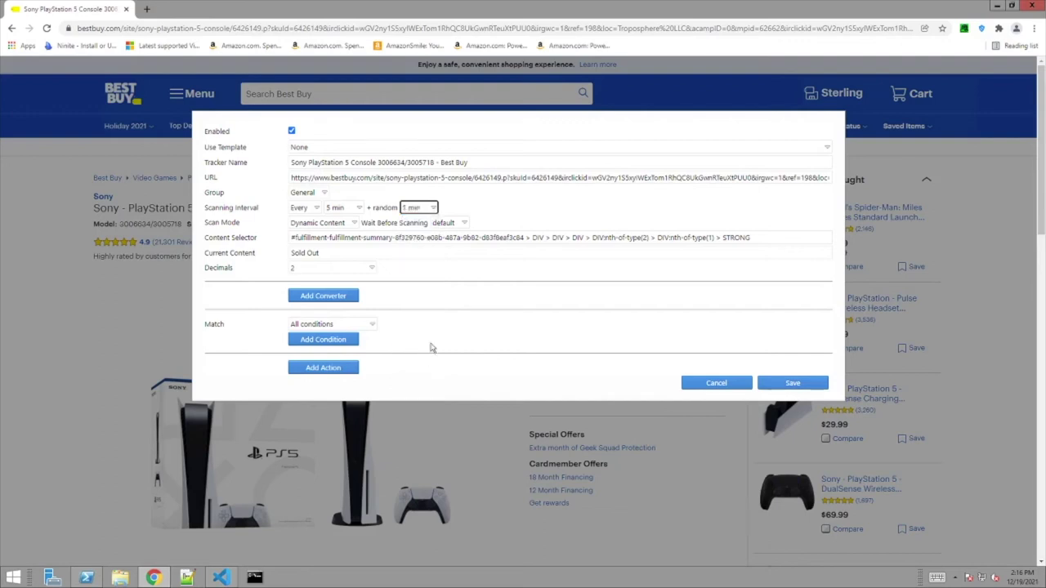
click(358, 209)
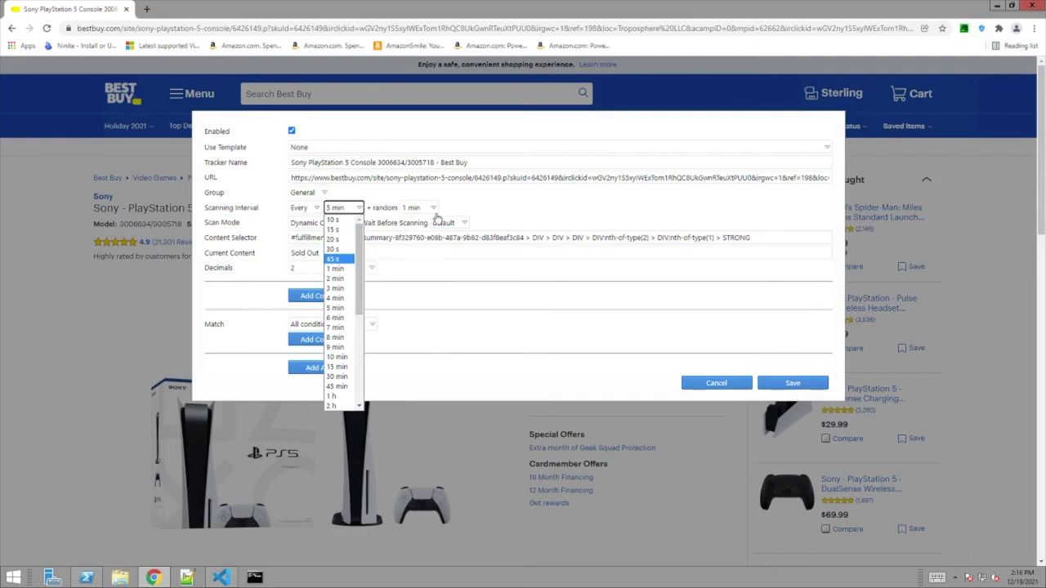
click(462, 207)
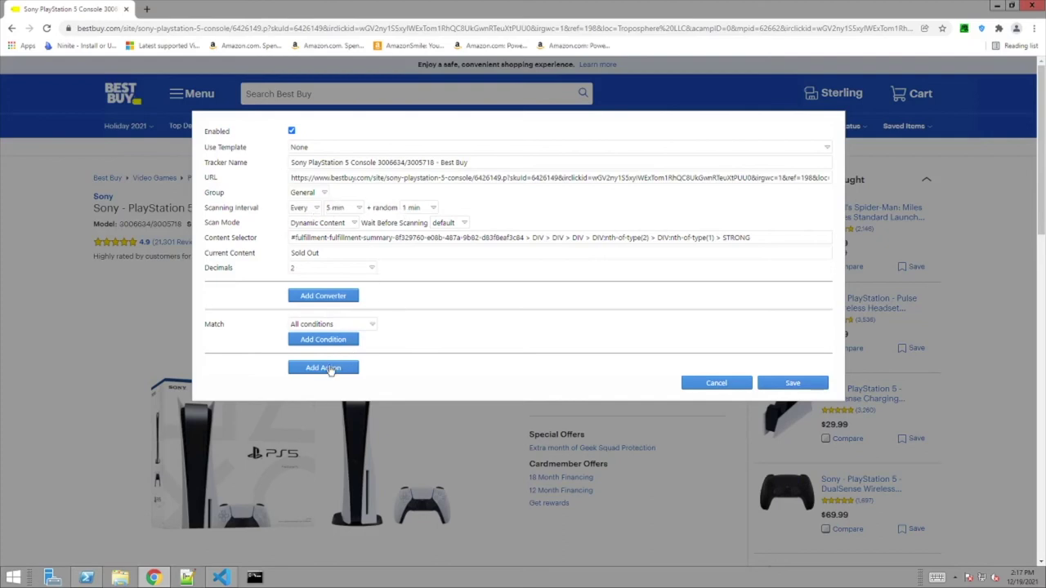
click(335, 325)
Keep All conditions matching and add a Send Discord Message via Webhook URL action.
click(335, 326)
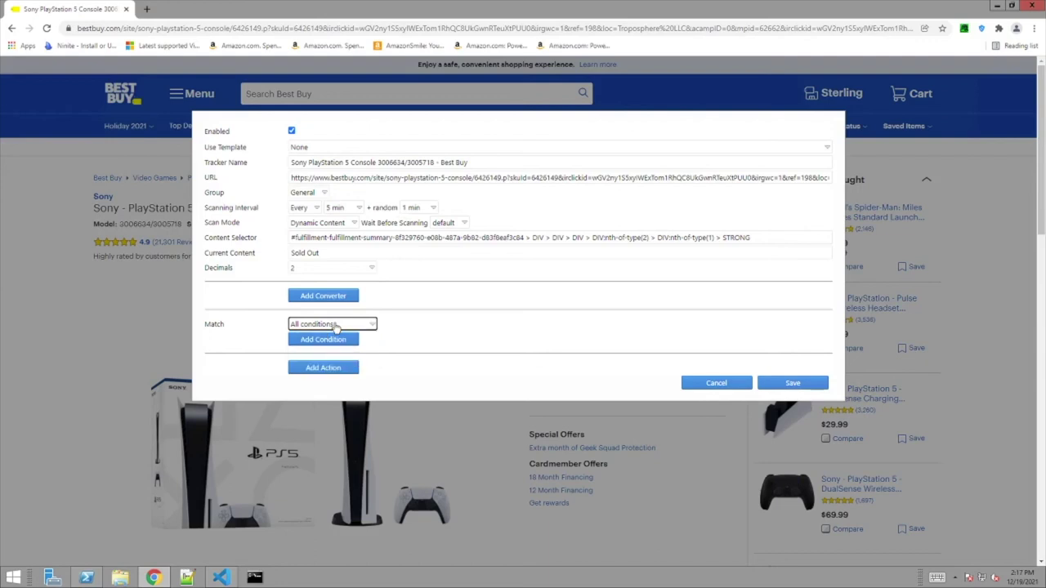
click(330, 370)
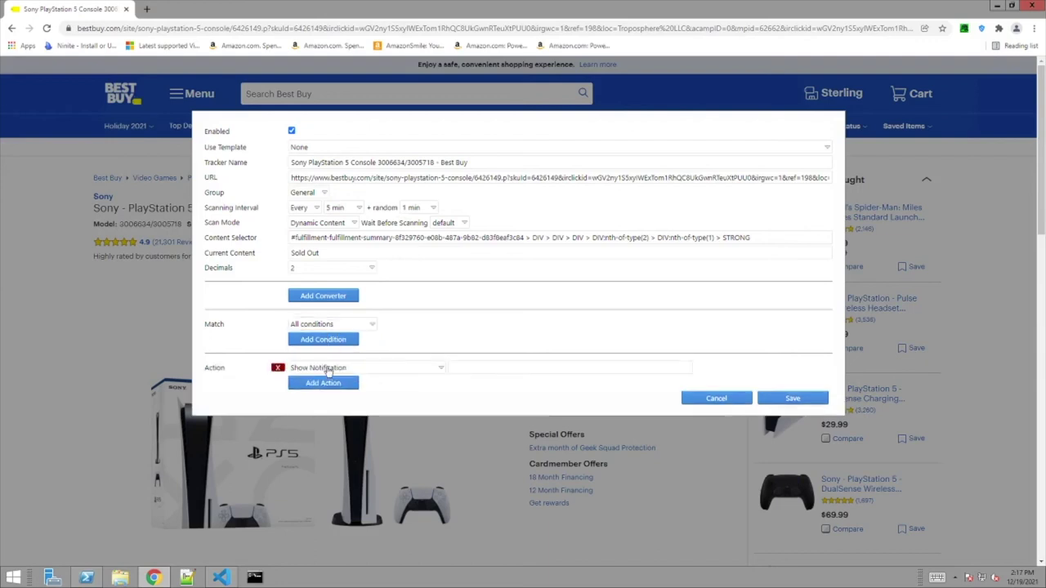
click(327, 368)
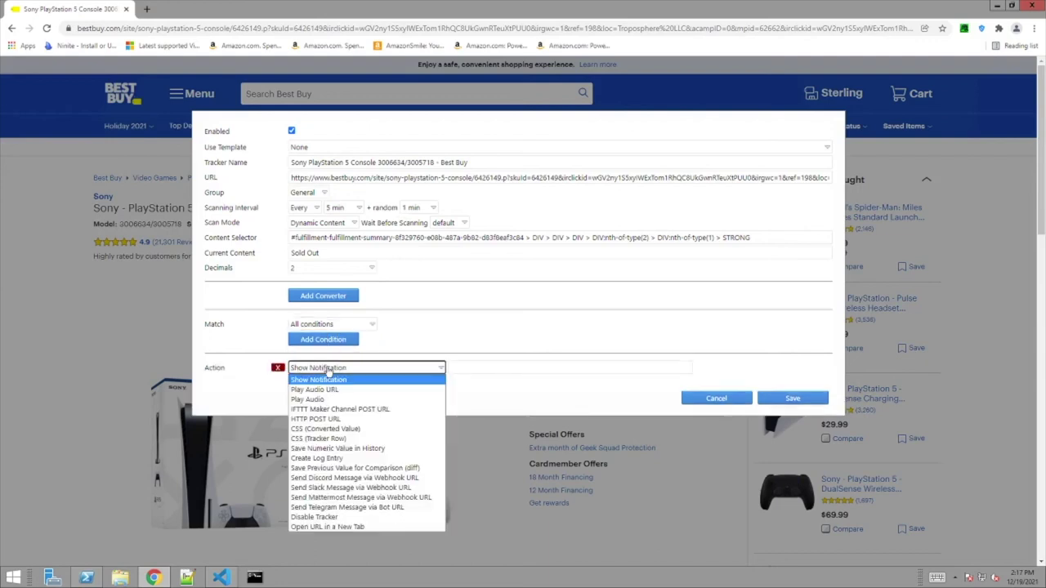
click(362, 480)
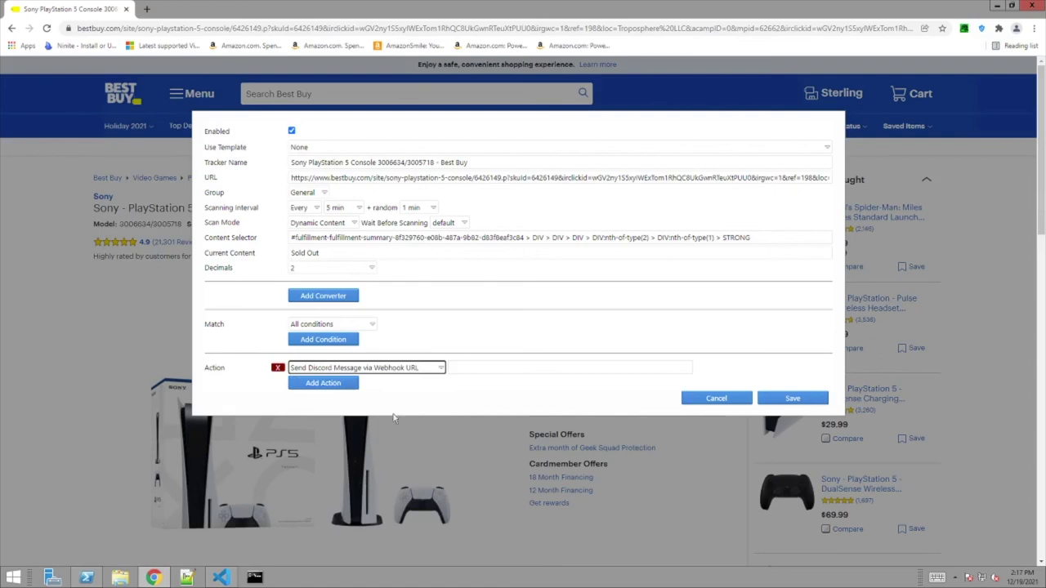
click(472, 369)
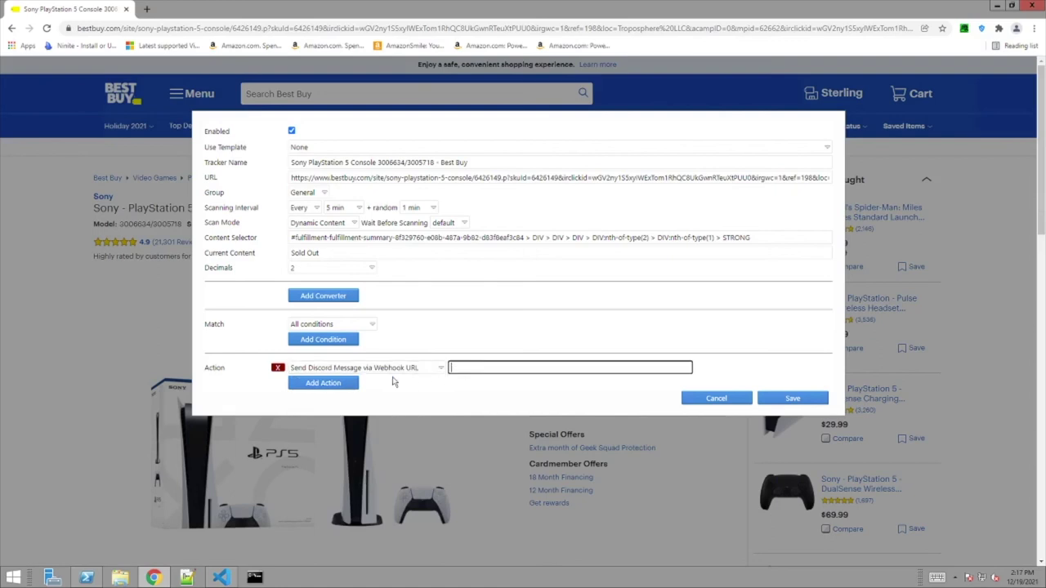
Add a second action of type Show Notification.
click(348, 384)
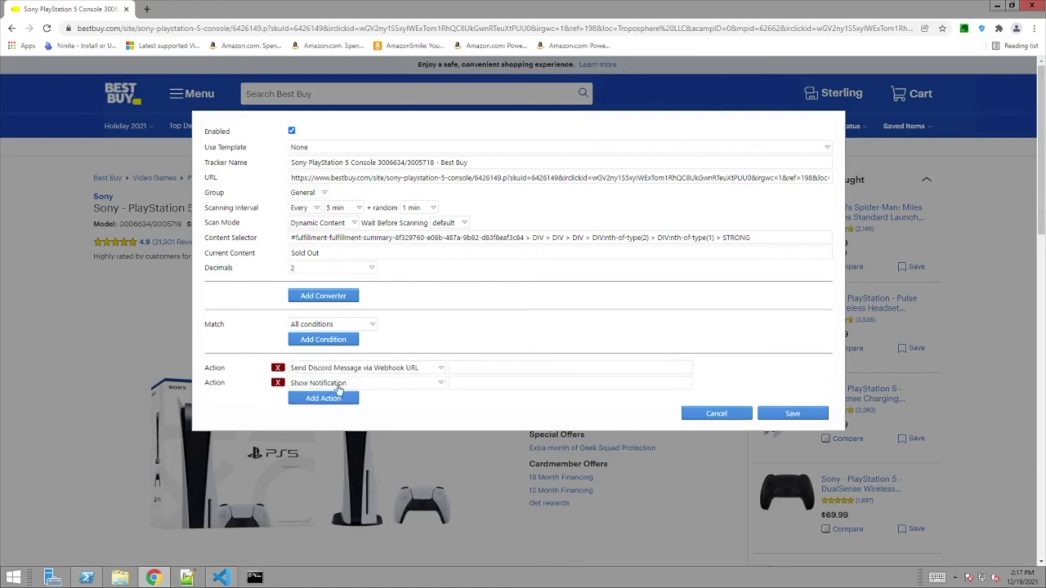
click(335, 384)
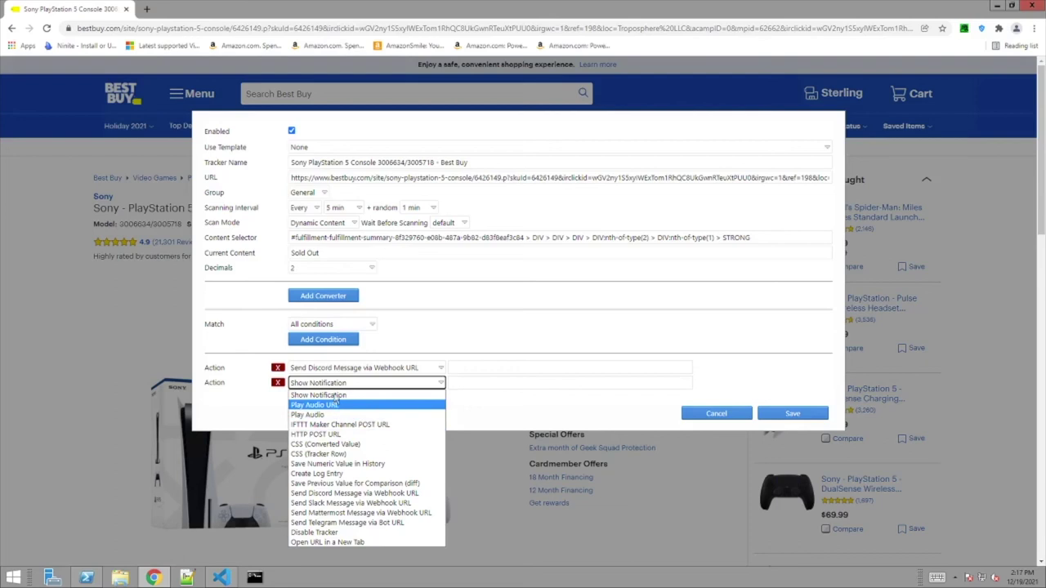
click(334, 395)
key(Tab)
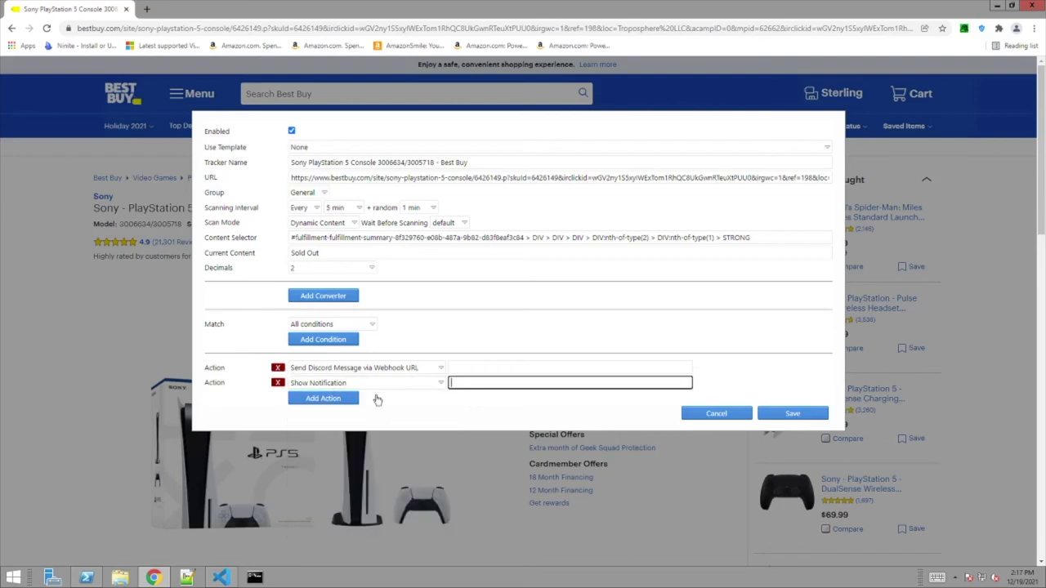
Add a third action of type Send Telegram Message via Bot URL.
click(340, 398)
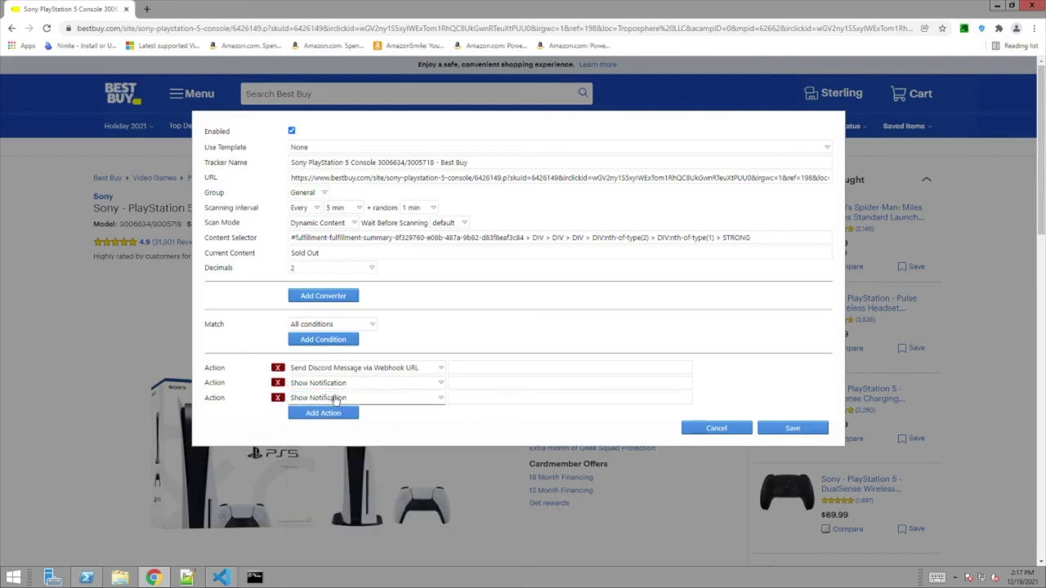
click(335, 398)
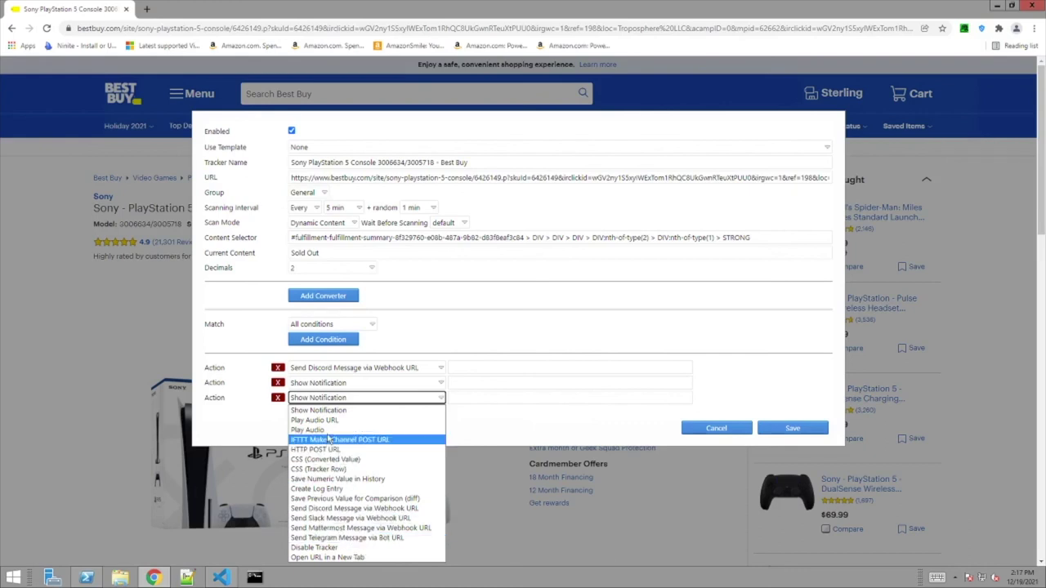
click(346, 537)
click(493, 400)
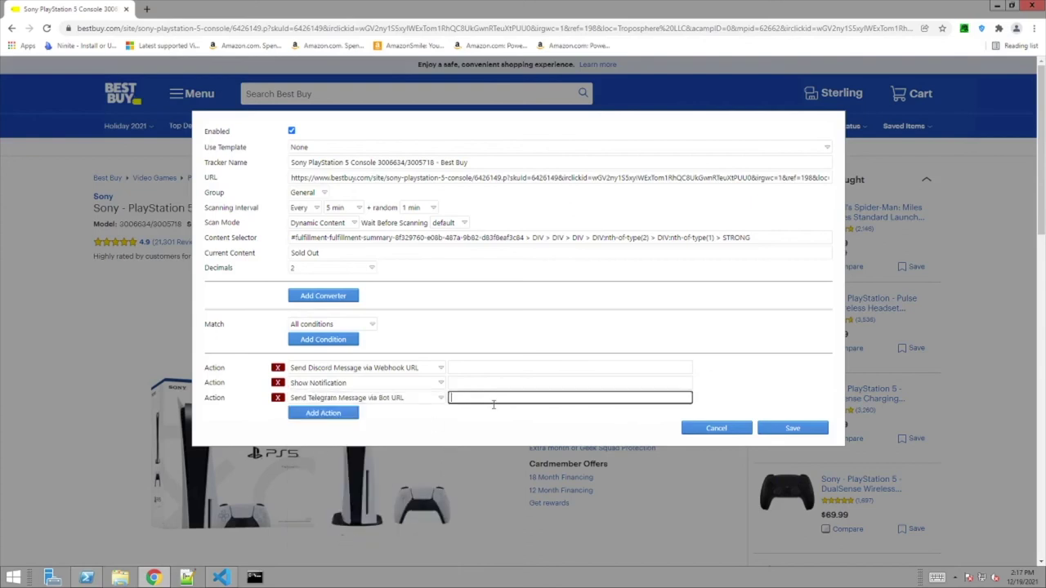
Save the tracker and reopen the PS5 tracker for editing from PageProbe's General group.
click(792, 428)
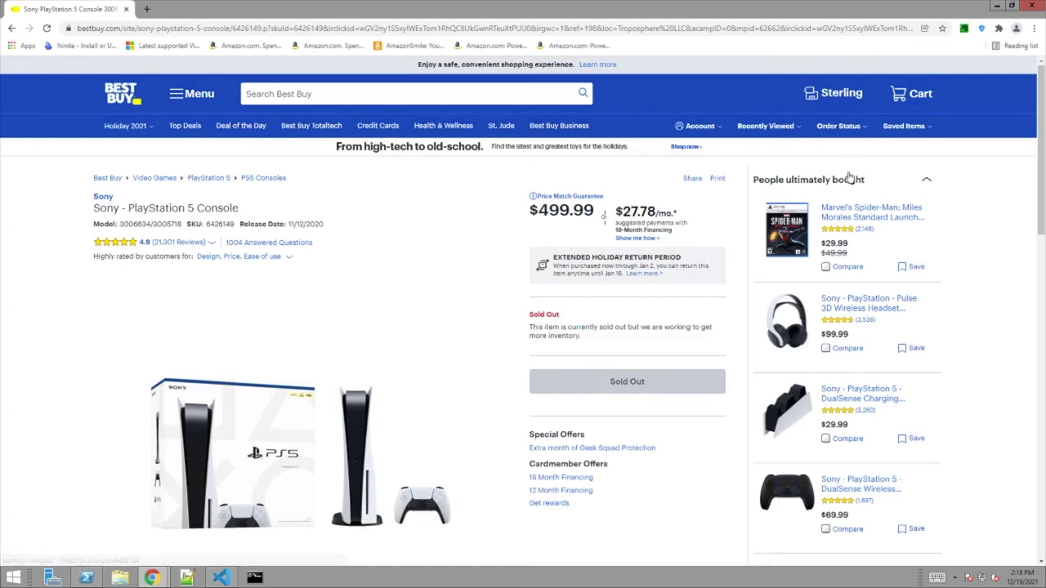
click(982, 30)
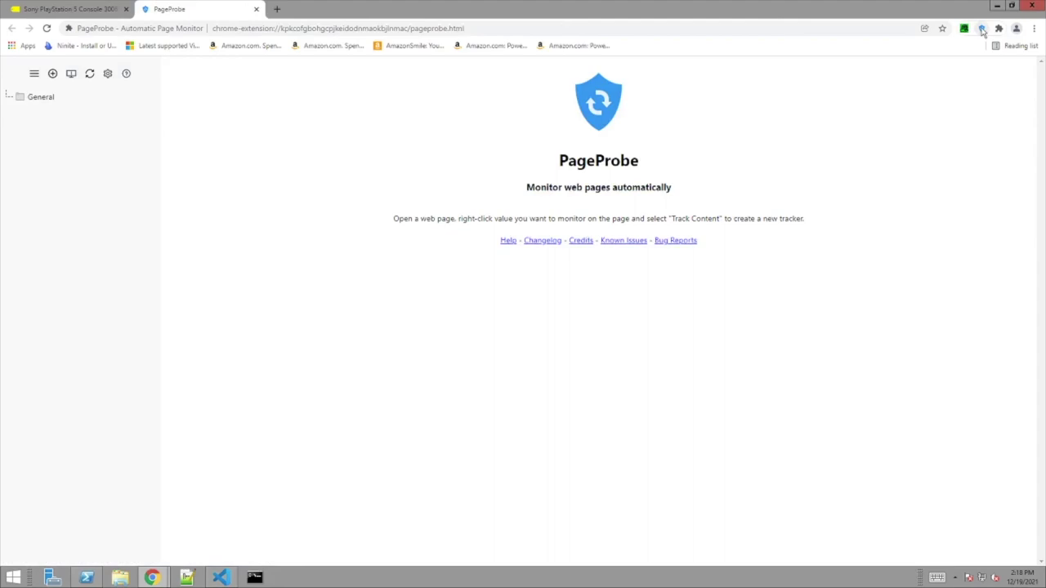
click(40, 99)
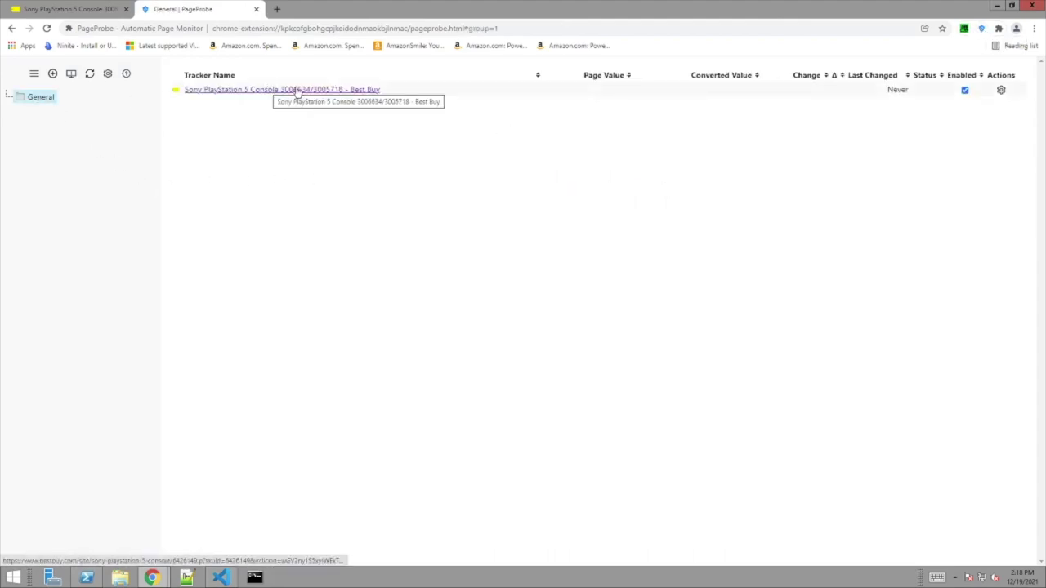
click(1001, 92)
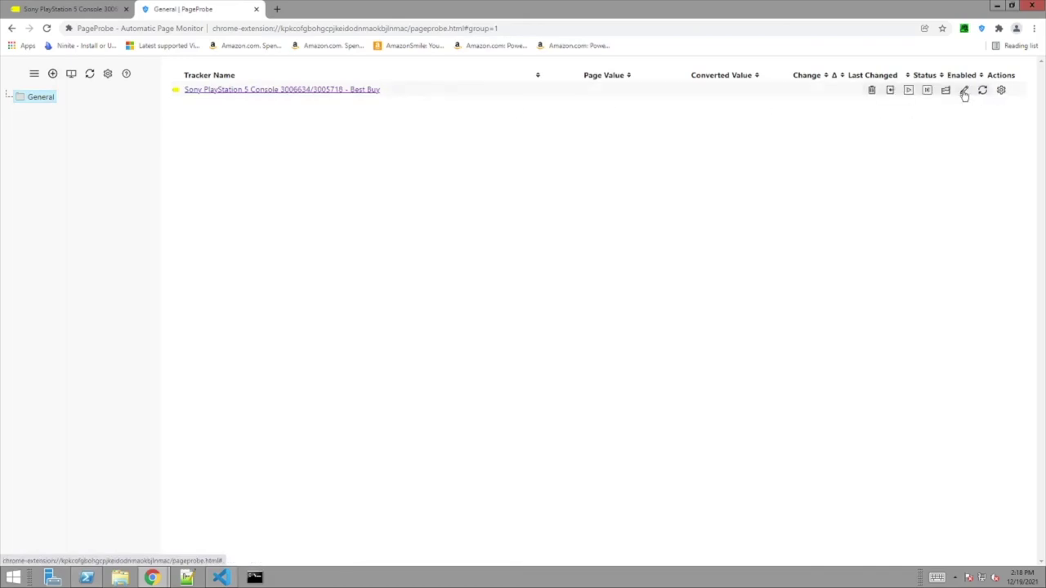
click(964, 91)
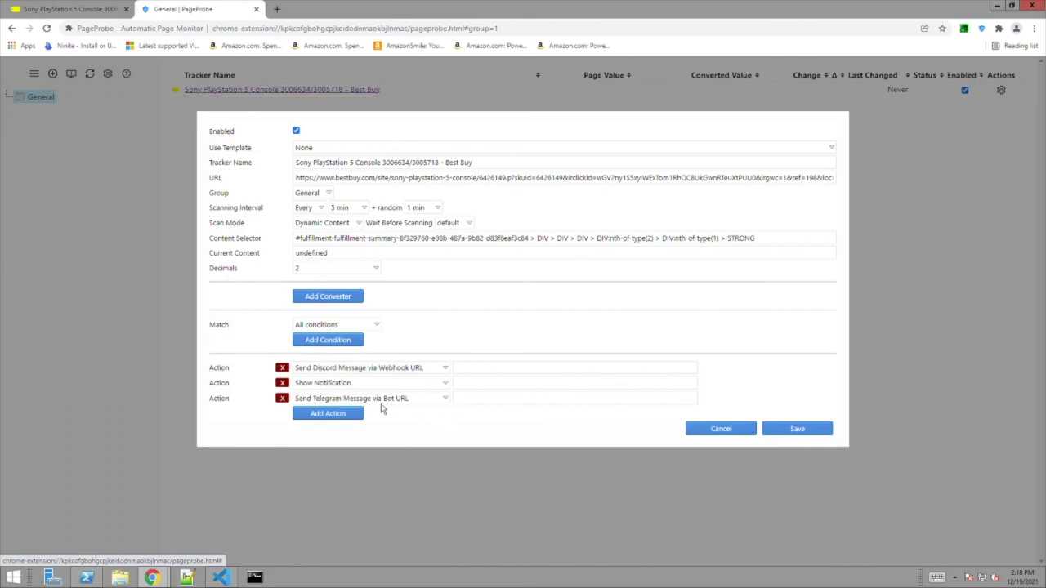
Delete the Telegram and Show Notification actions and save with only the Discord action.
click(281, 398)
click(281, 383)
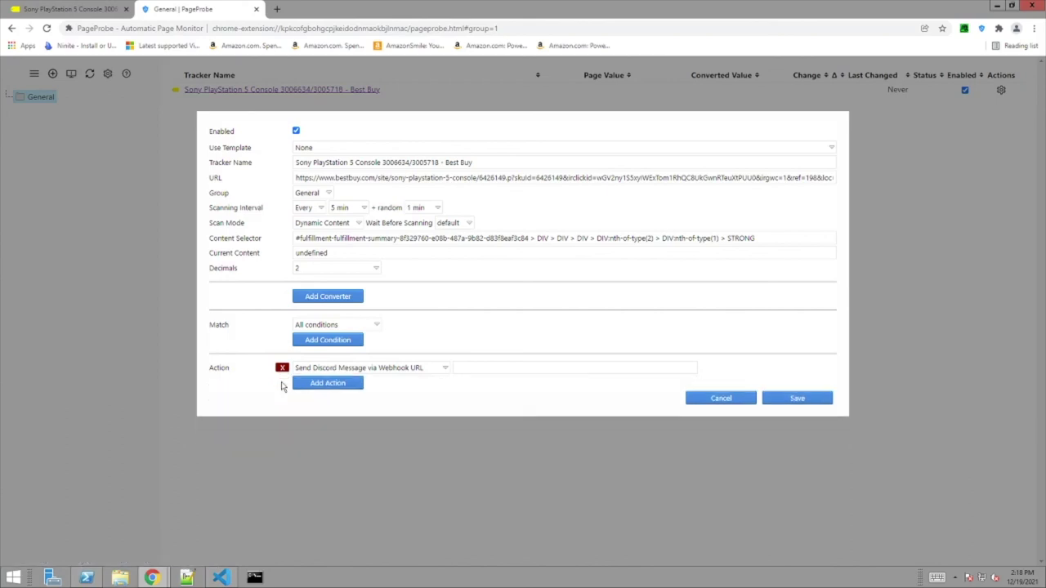
click(805, 398)
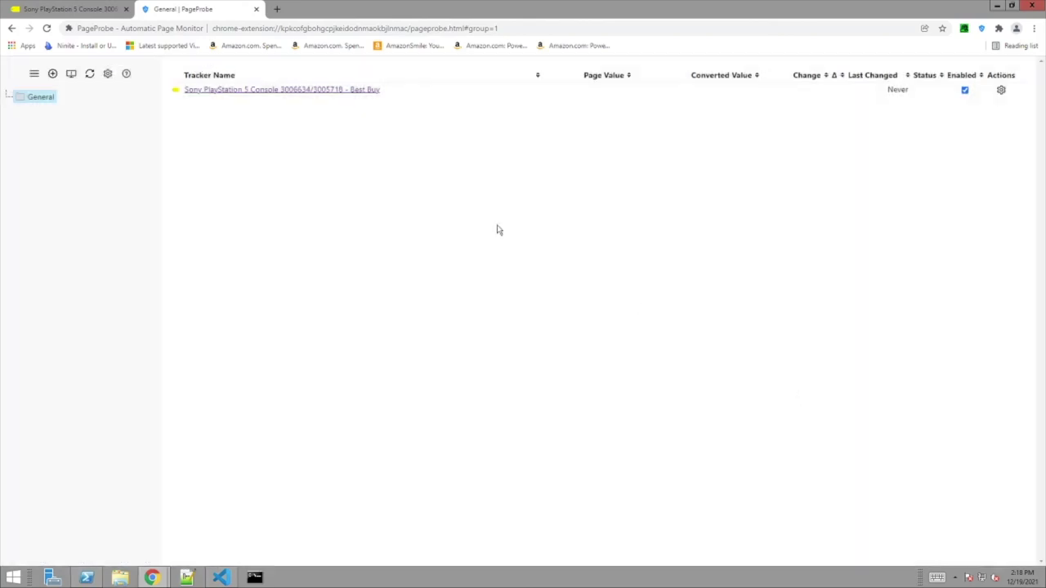